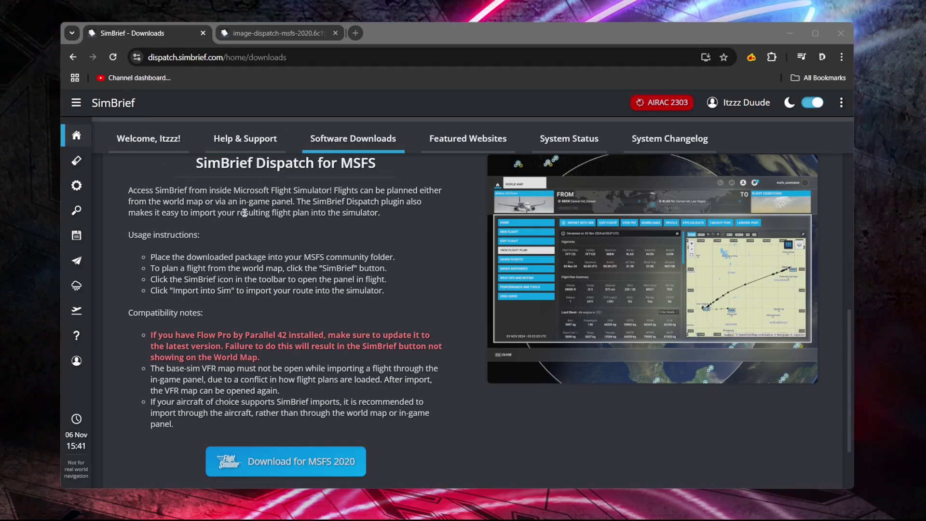
Review the SimBrief Dispatch for MSFS instructions and download the package for MSFS 2020
scroll(292, 231, up, 1)
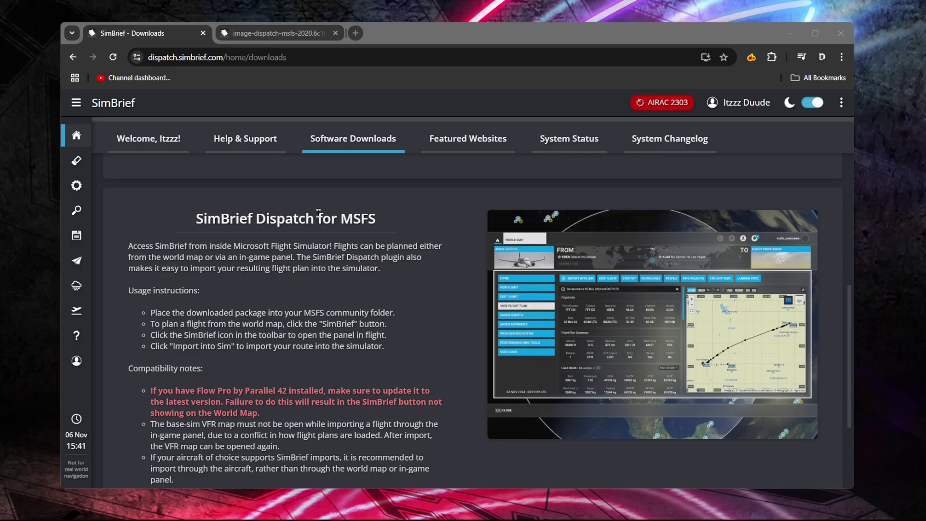
scroll(148, 248, down, 1)
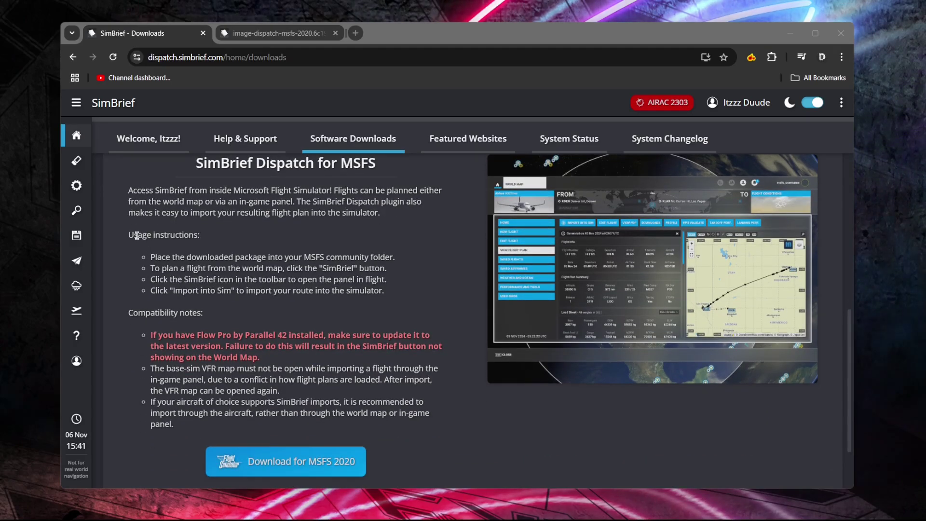
scroll(211, 253, down, 1)
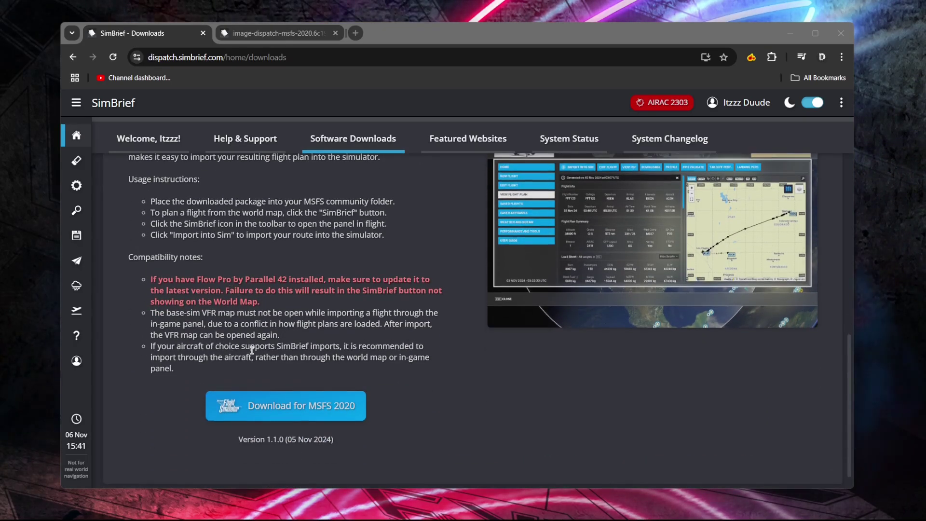
scroll(200, 294, up, 1)
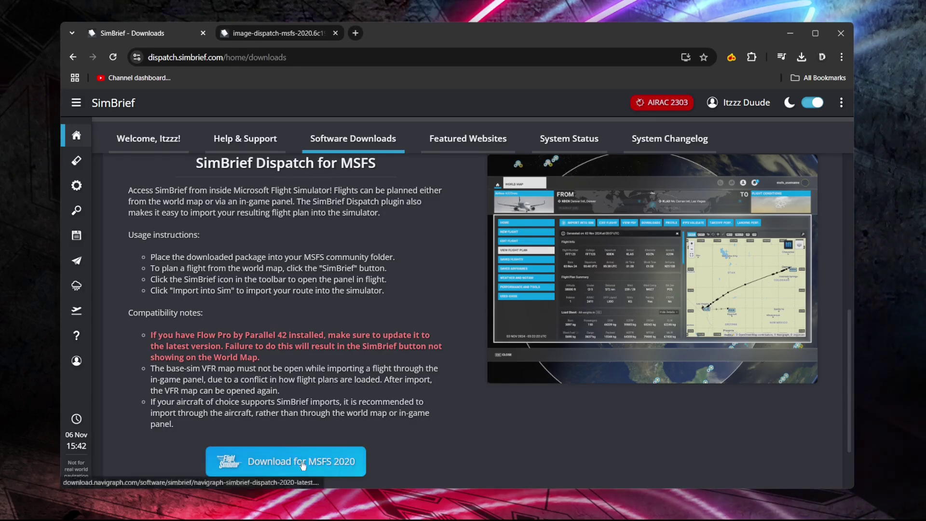
click(366, 475)
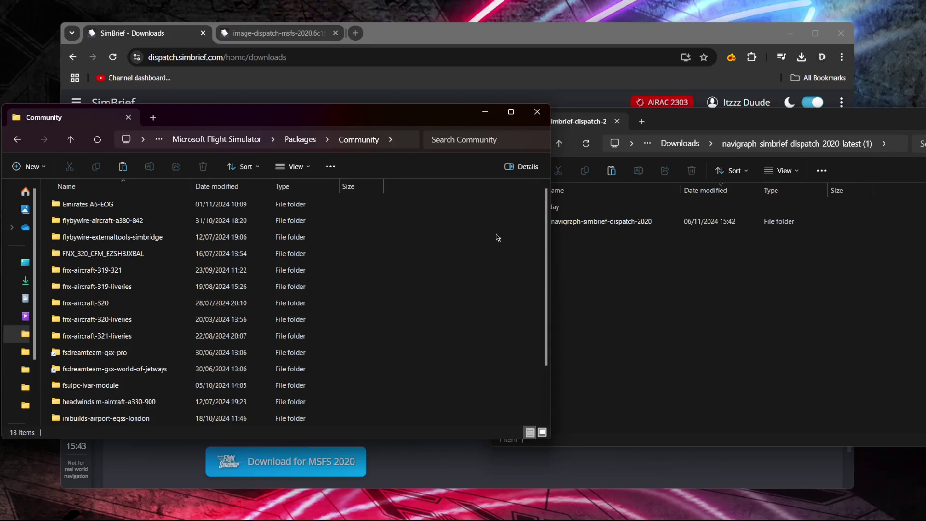
Transfer the extracted navigraph-simbrief-dispatch-2020 folder into the Microsoft Flight Simulator Community folder
click(663, 276)
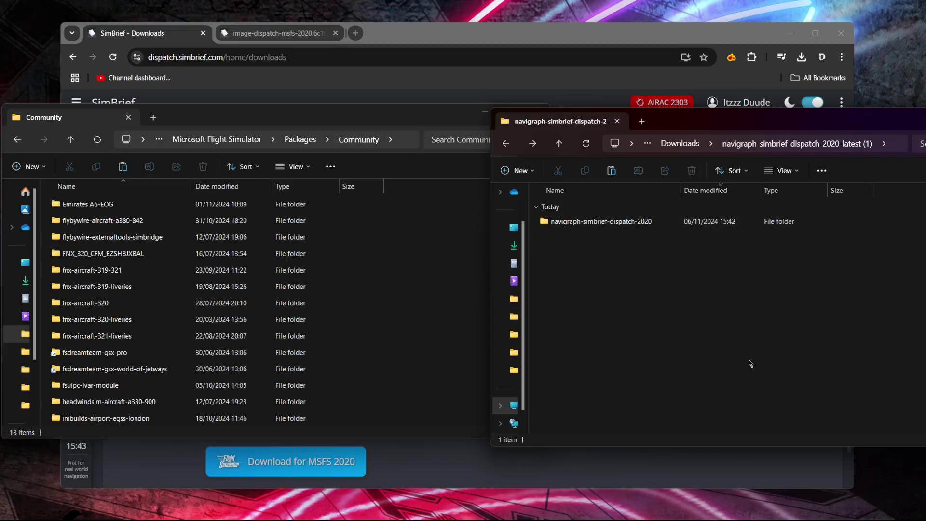
click(609, 223)
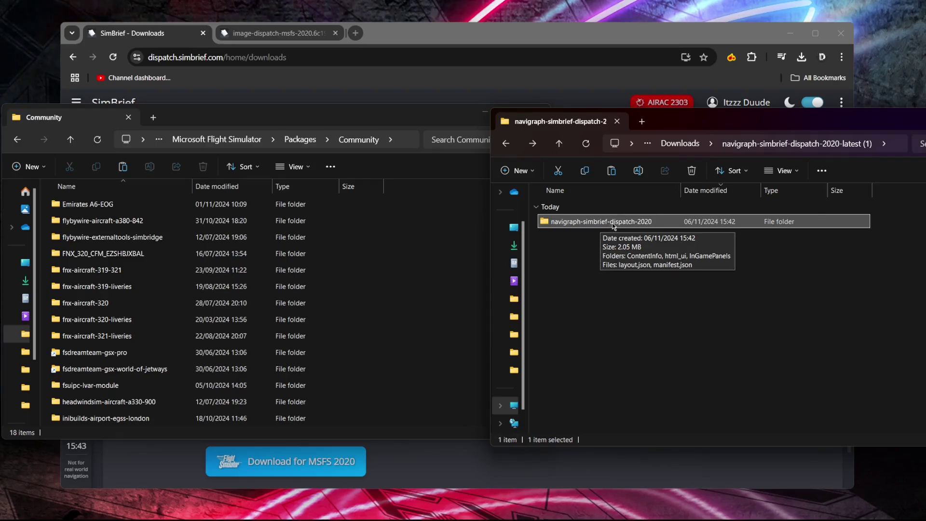
drag(612, 223, 445, 255)
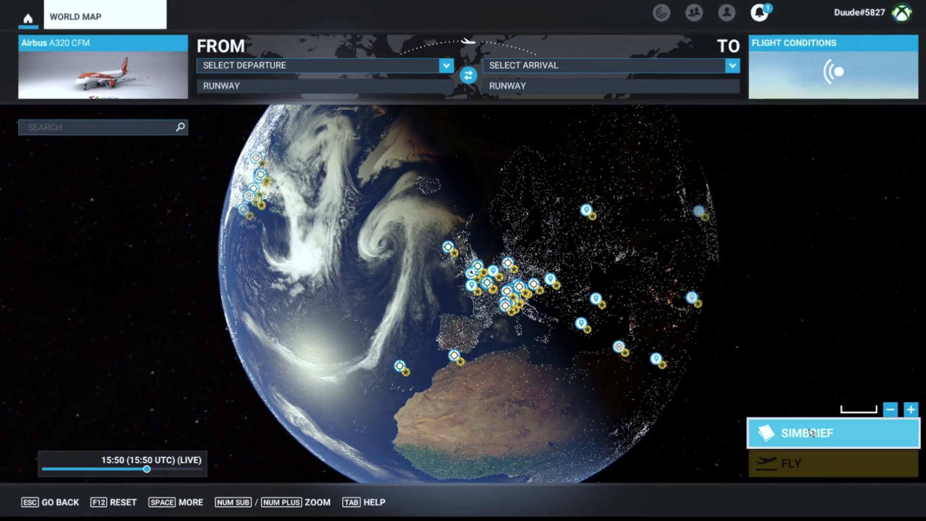
Switch to Microsoft Flight Simulator, open SimBrief from the world map and examine its home page links, recent flights and options
click(820, 433)
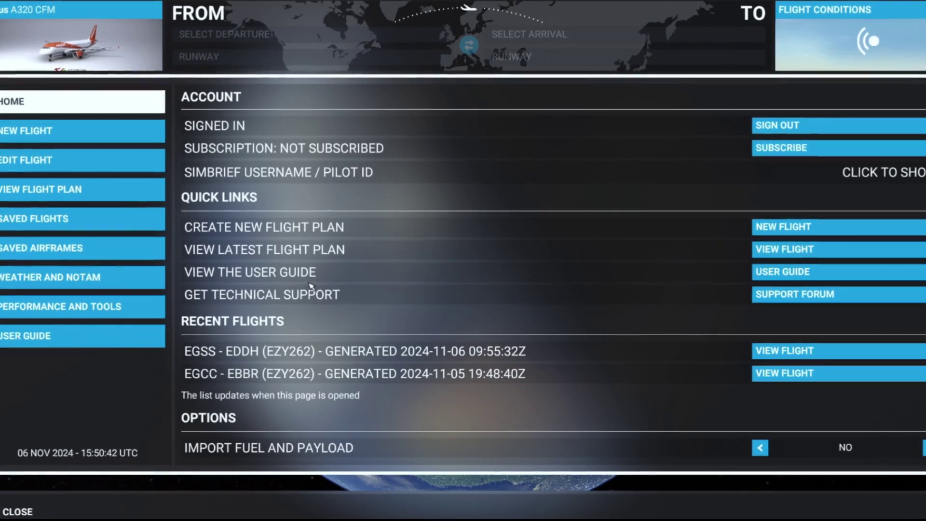
scroll(316, 284, down, 2)
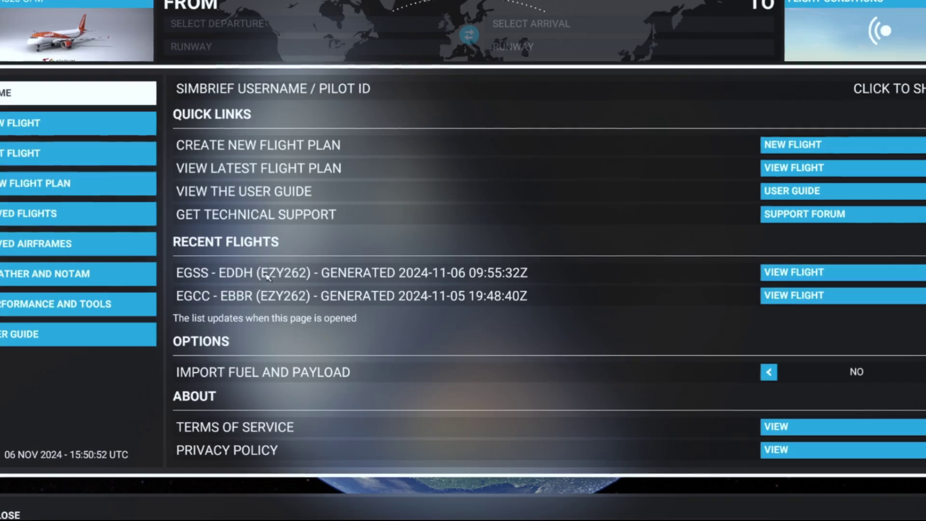
scroll(279, 328, up, 3)
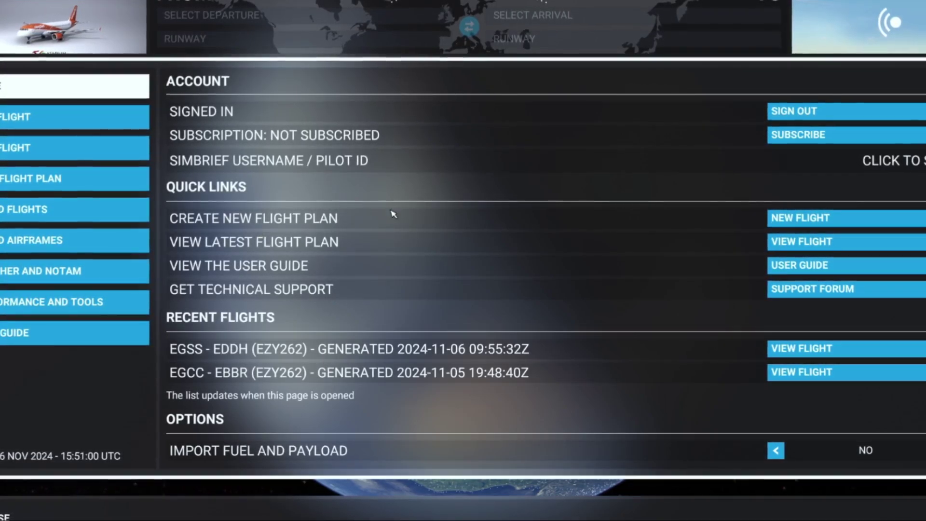
Create a new flight plan for EZY 262 from EGKK to EGNJ with the Fenix A320 CFM and generate it
click(802, 220)
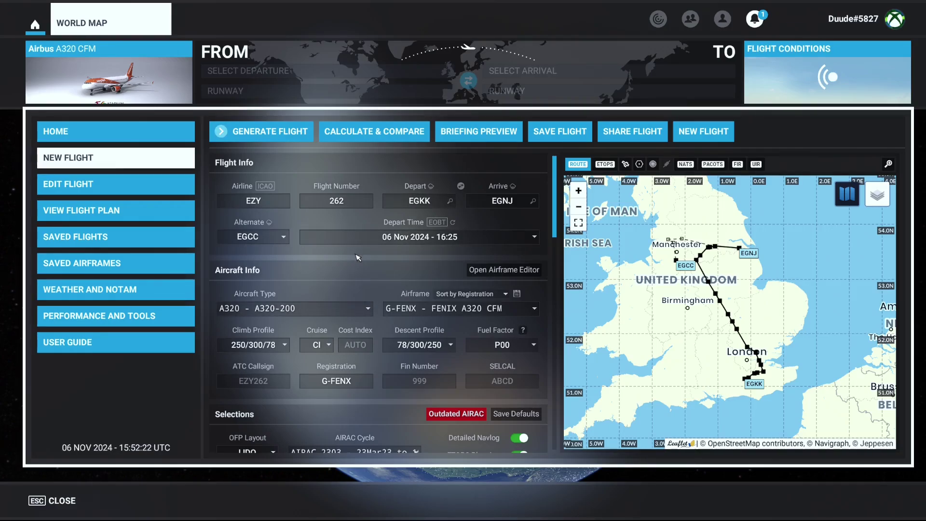
scroll(358, 257, down, 1)
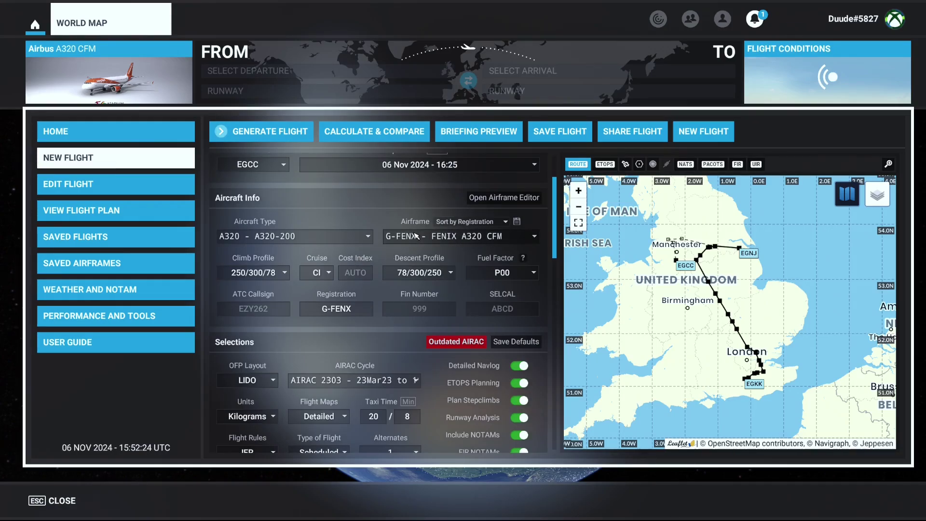
scroll(416, 236, down, 3)
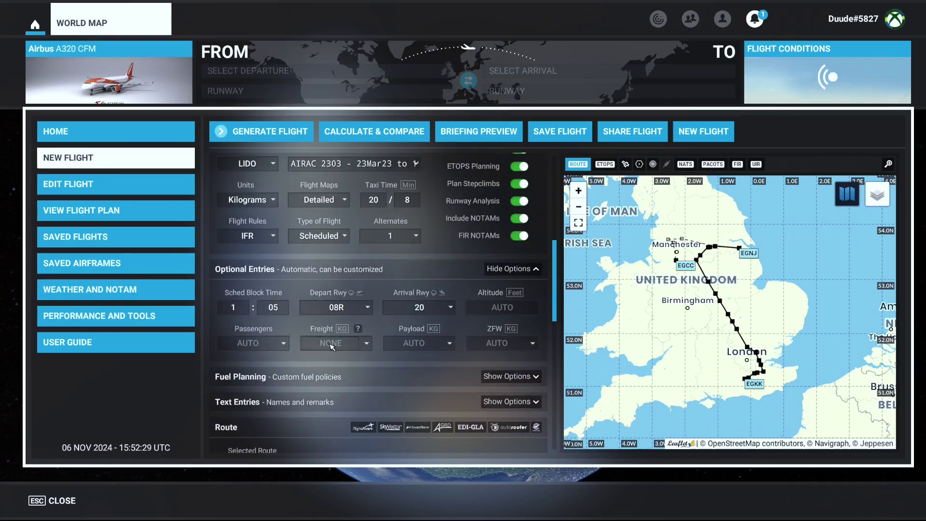
scroll(310, 304, up, 3)
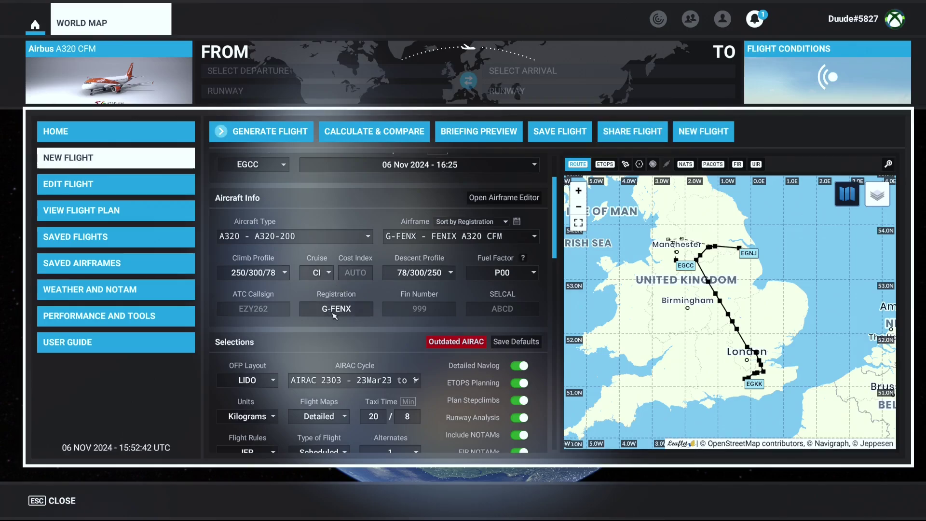
scroll(335, 316, up, 2)
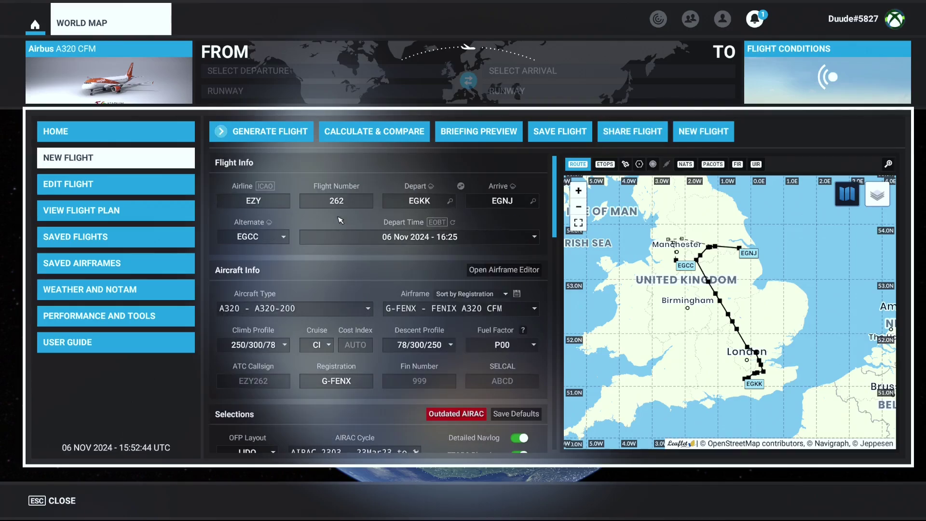
click(263, 131)
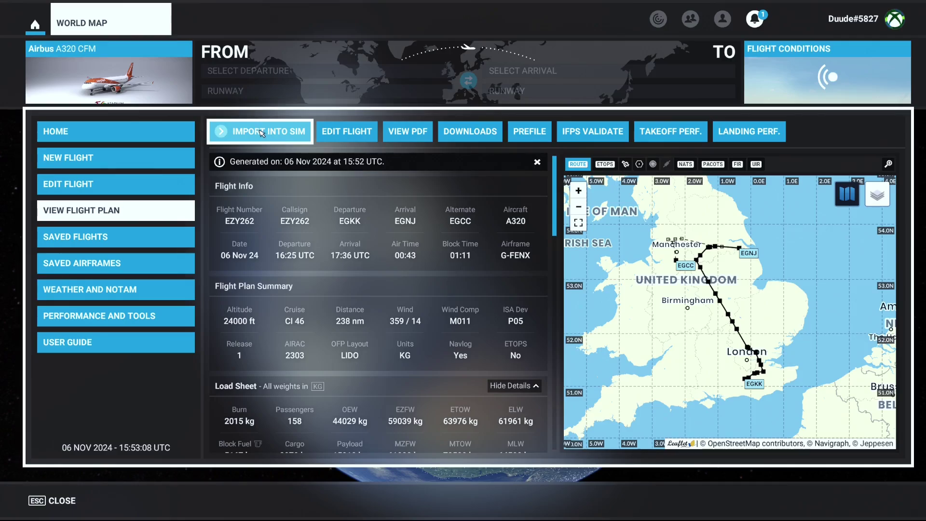
Import the generated flight plan into the simulator and inspect the EGKK to EGNJ route on the world map
click(262, 133)
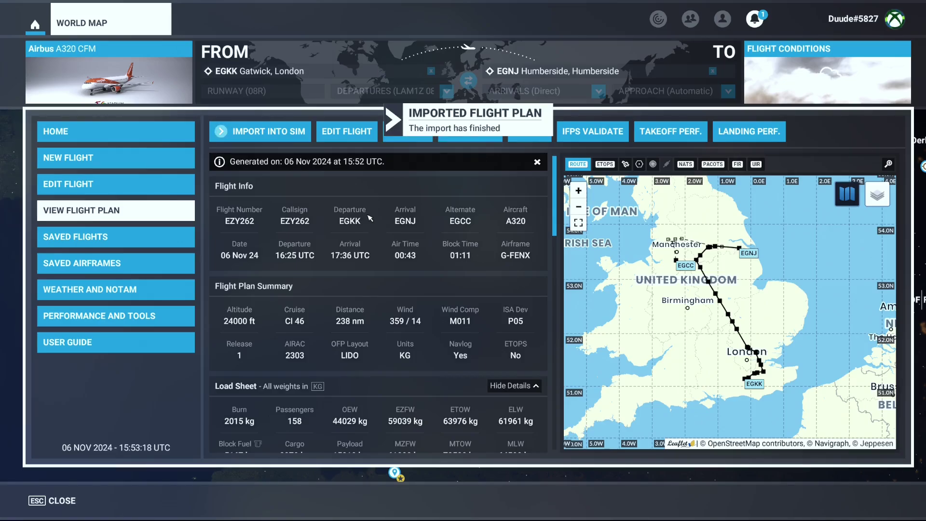
key(Escape)
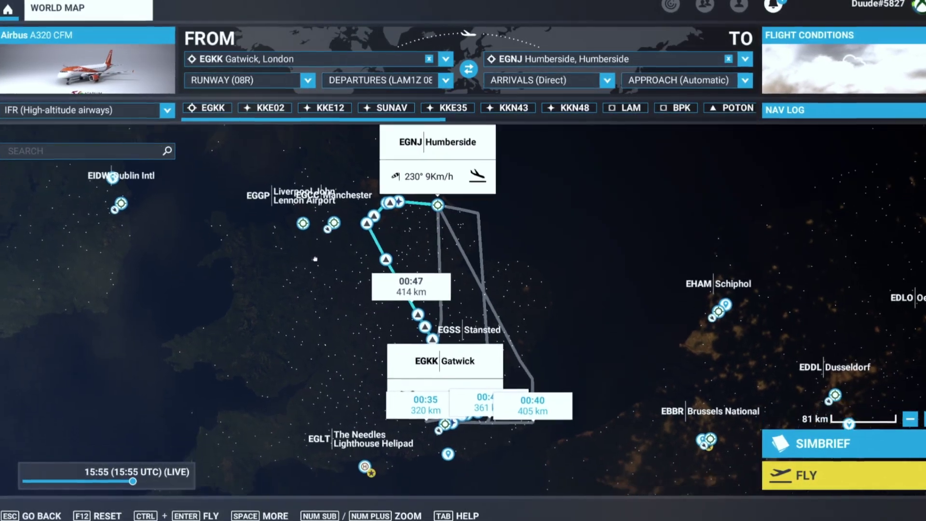
drag(316, 273, 318, 251)
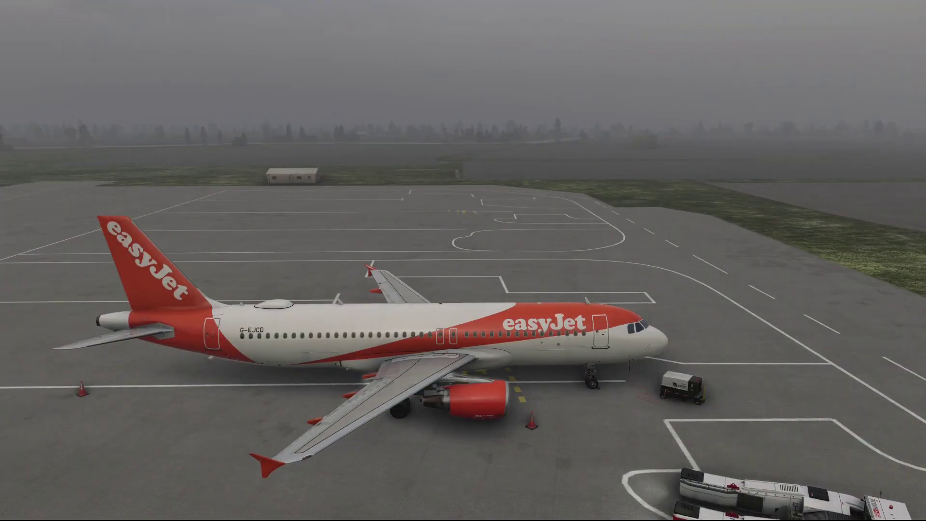
Open the SimBrief Dispatch window in flight and reposition it over the aircraft view
mouse_move(442, 4)
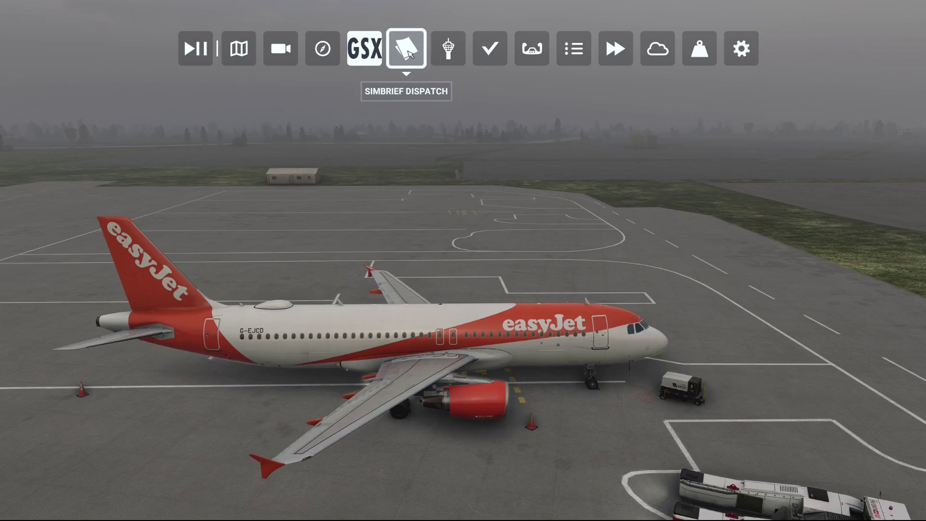
click(407, 50)
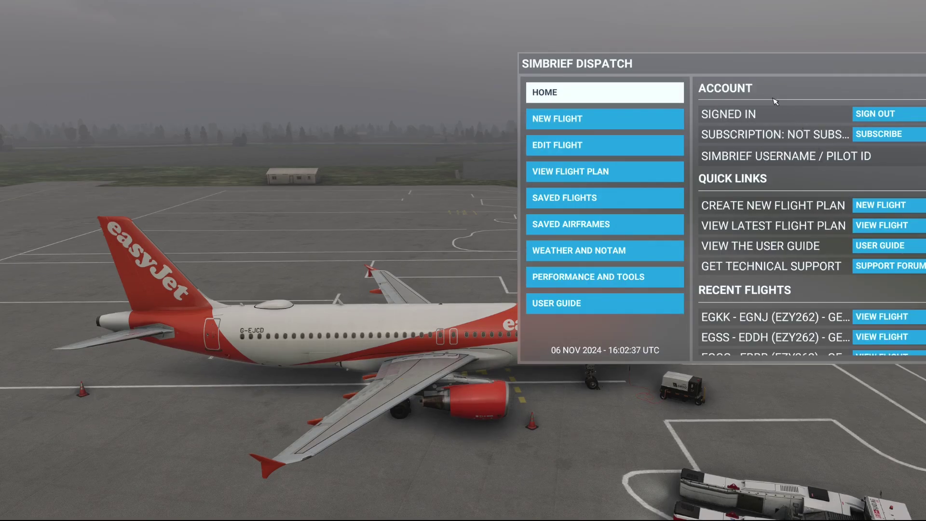
drag(758, 64, 720, 60)
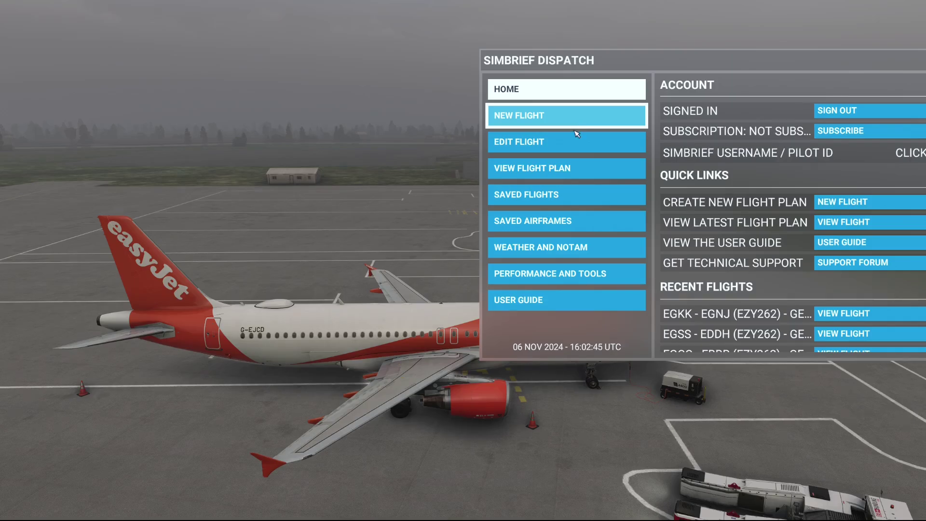
View the current flight plan, then examine the weather and NOTAM page, including the significant weather charts
click(568, 169)
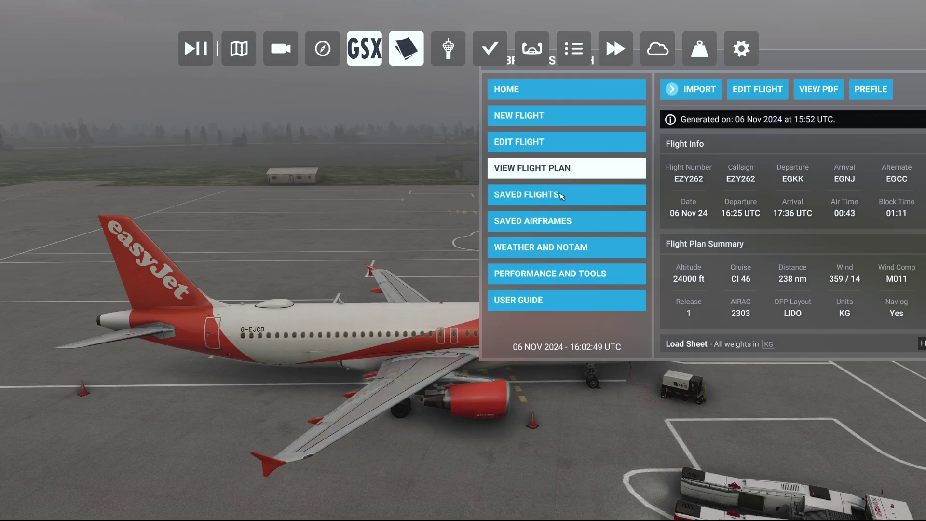
click(580, 248)
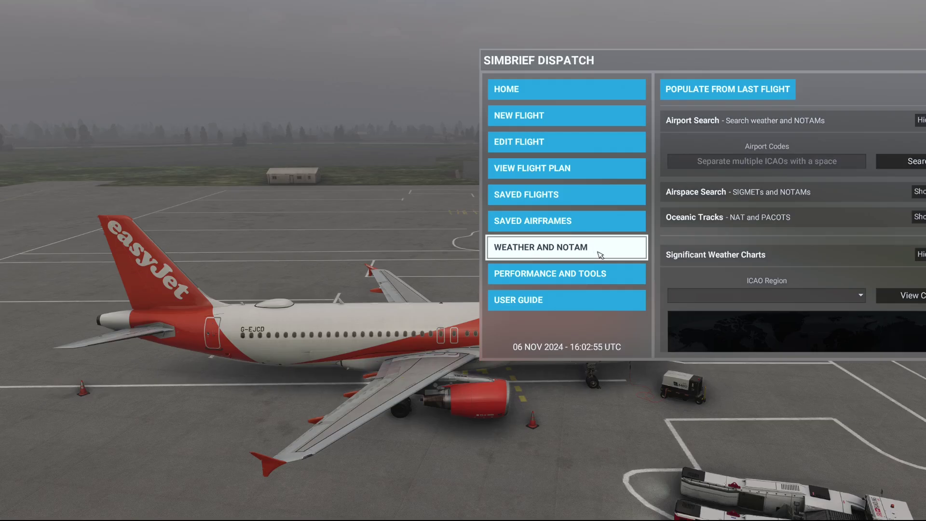
scroll(725, 246, down, 5)
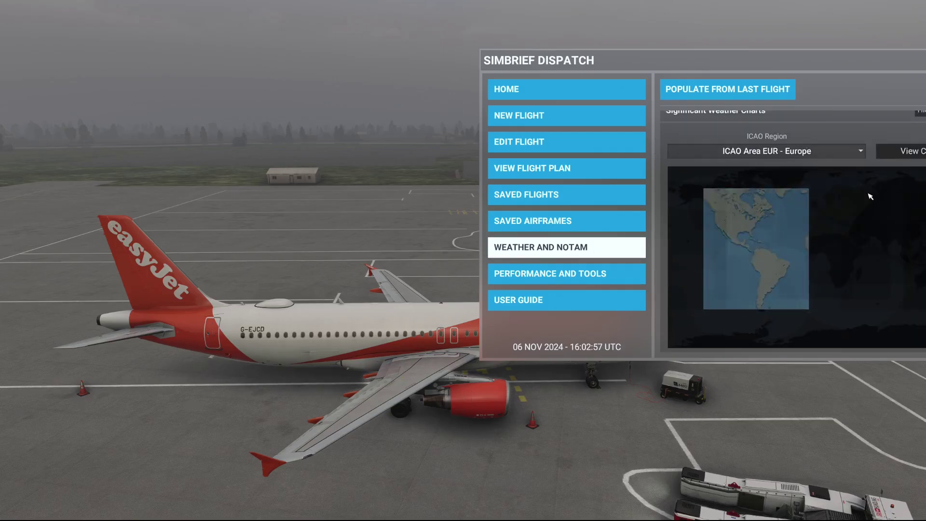
scroll(779, 329, up, 5)
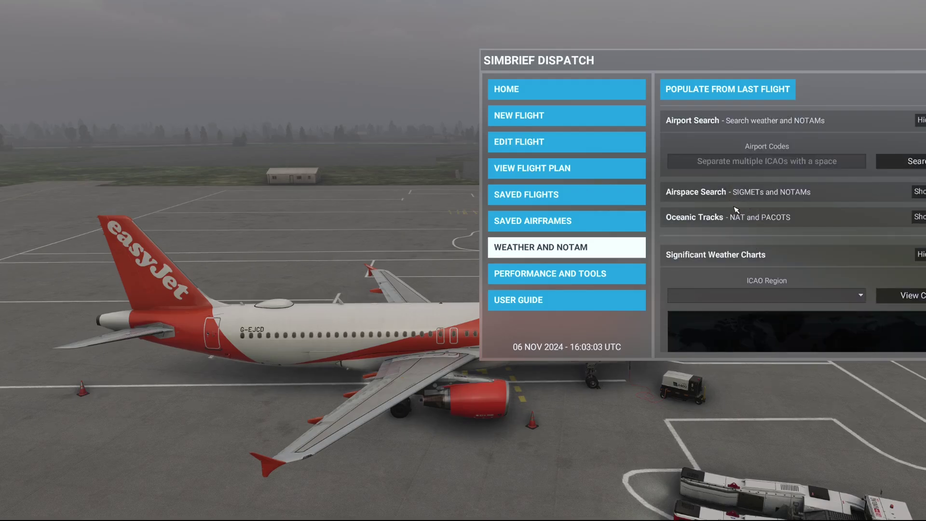
Request the initialization data on the MCDU's AOC FLT INIT page
mouse_move(415, 32)
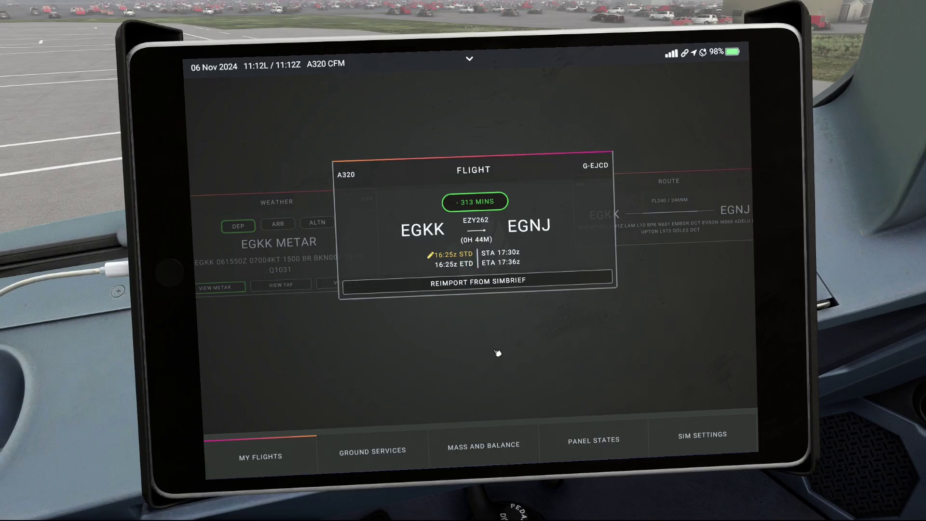
key(alt+1)
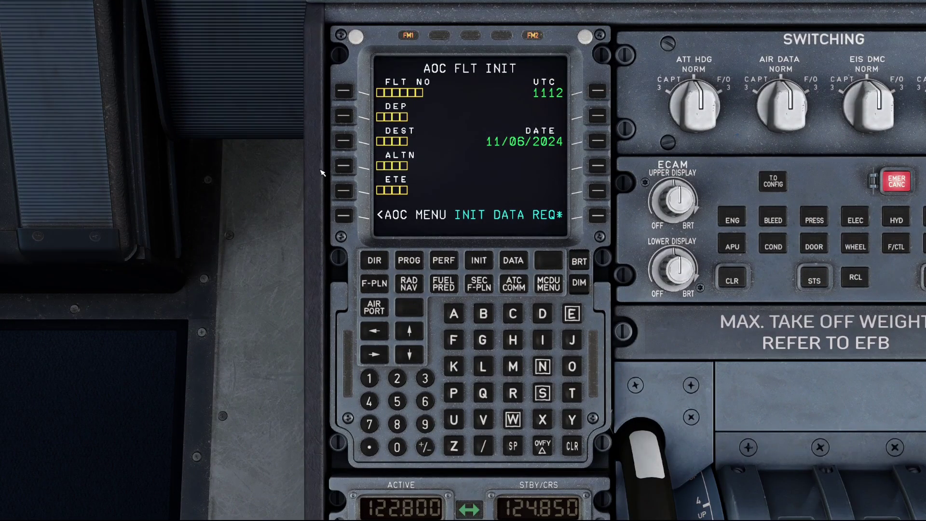
click(598, 218)
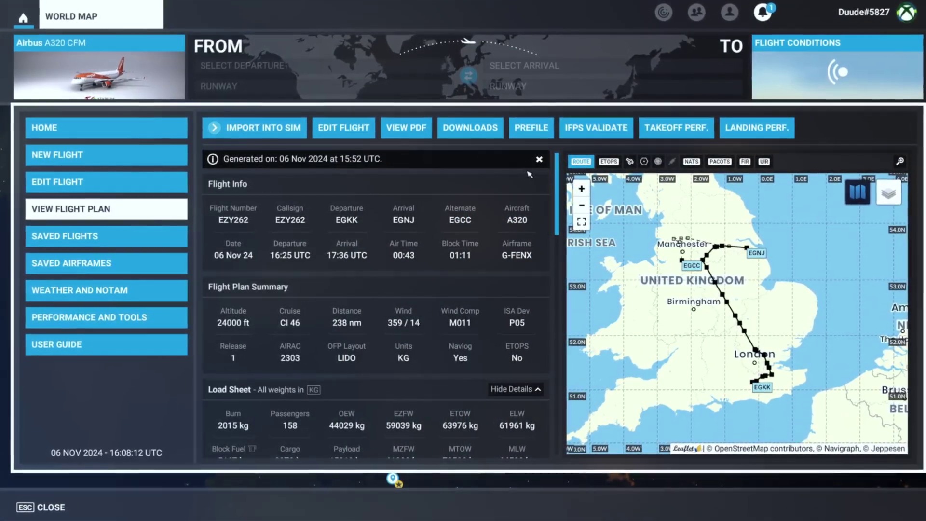
Examine the flight plan's takeoff and landing performance calculators, closing each after viewing
click(678, 126)
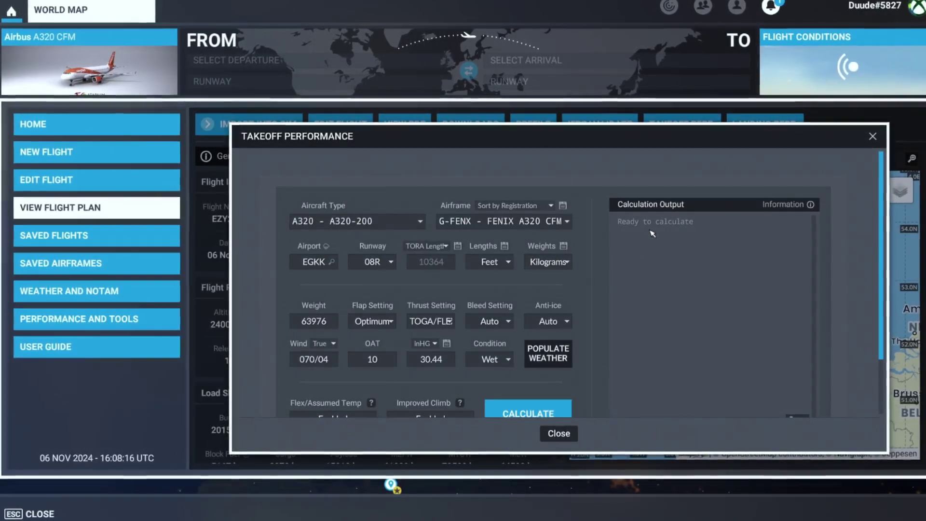
key(Escape)
click(769, 123)
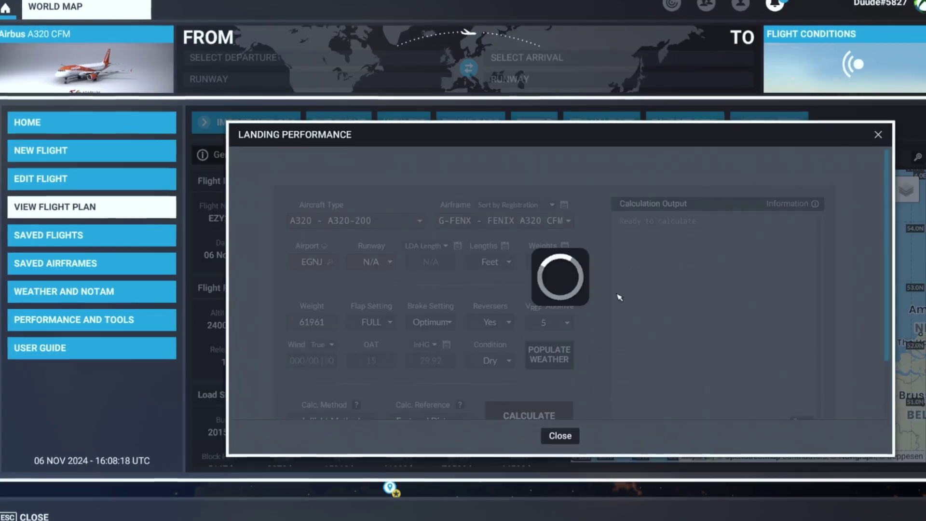
scroll(550, 286, up, 2)
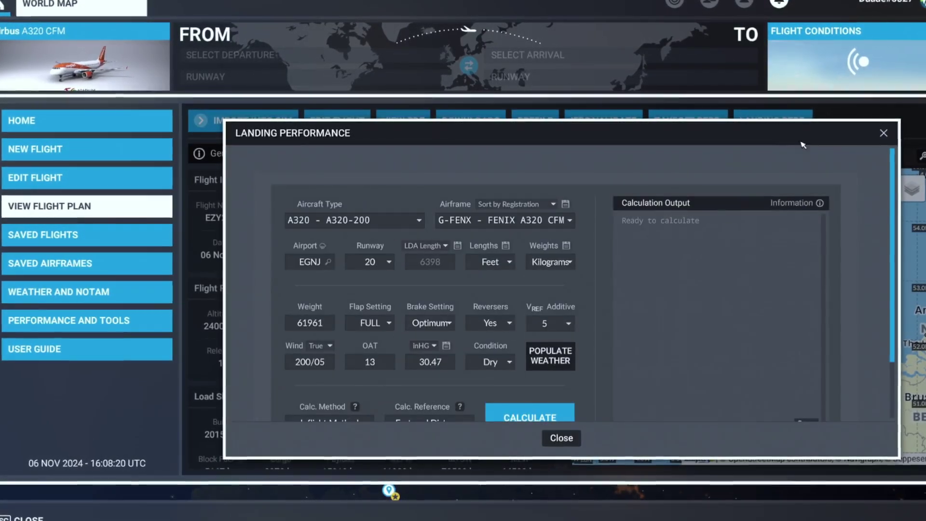
key(Escape)
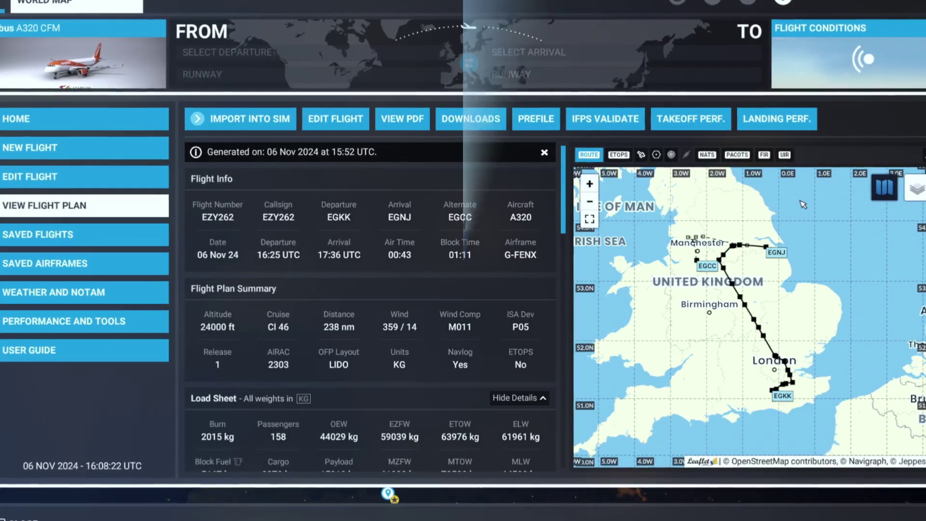